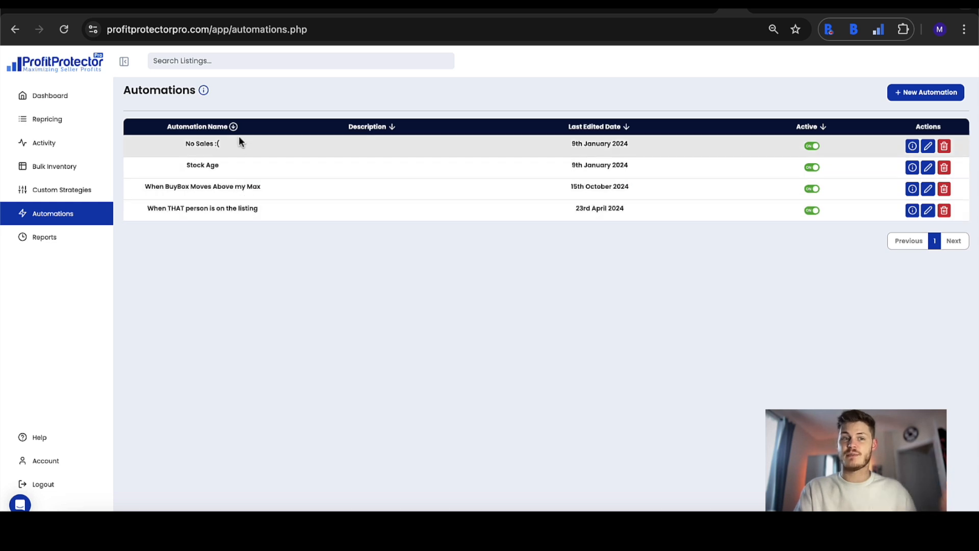
Step: Start a new flow automation and set Condition 1 to trigger when seller numbers increase to 10
left_click(905, 91)
left_click(586, 359)
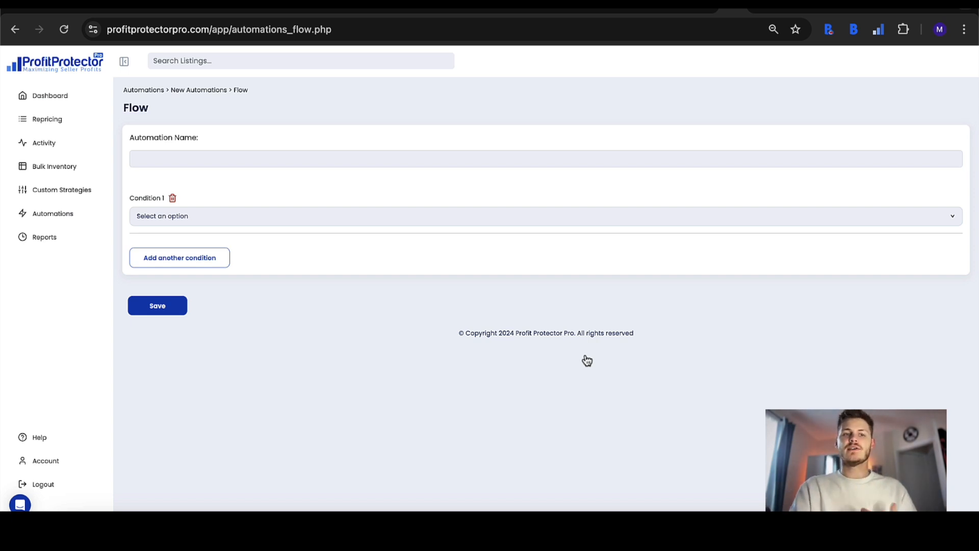
left_click(200, 215)
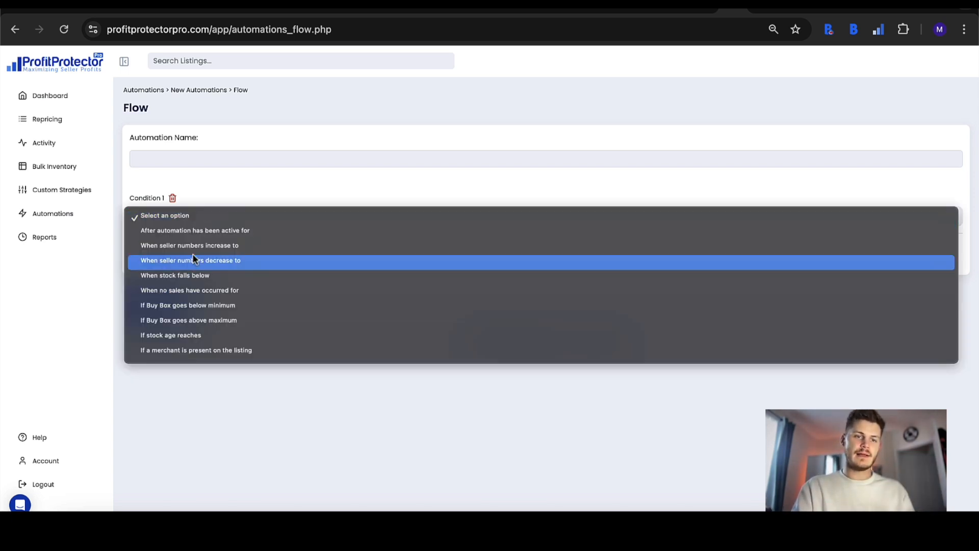
left_click(225, 246)
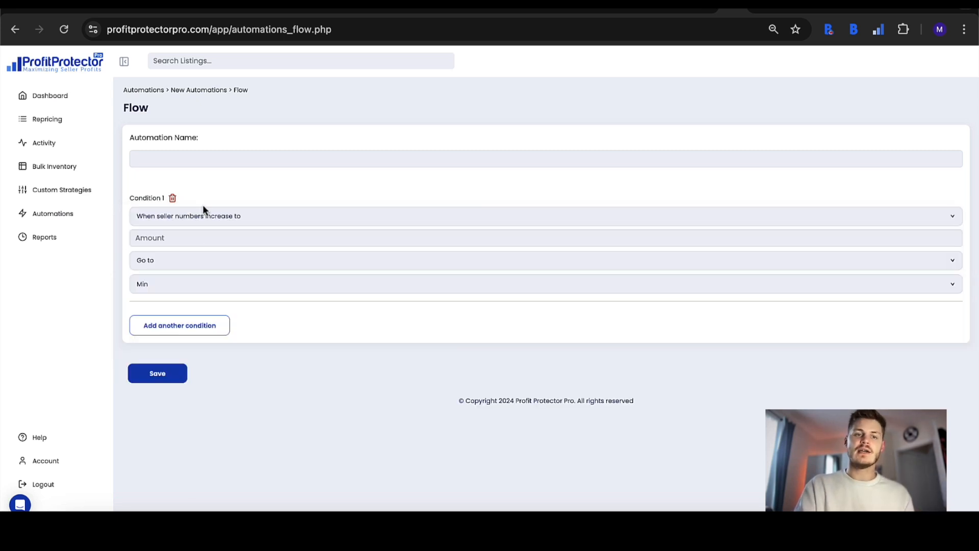
left_click(202, 241)
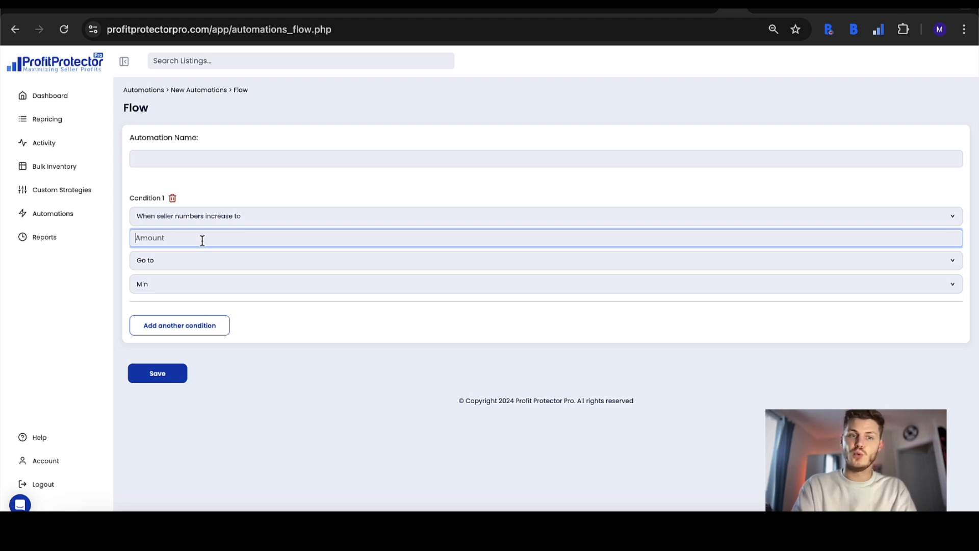
type("10")
Step: Set Condition 1's action to switch strategy and review the available strategies
left_click(174, 261)
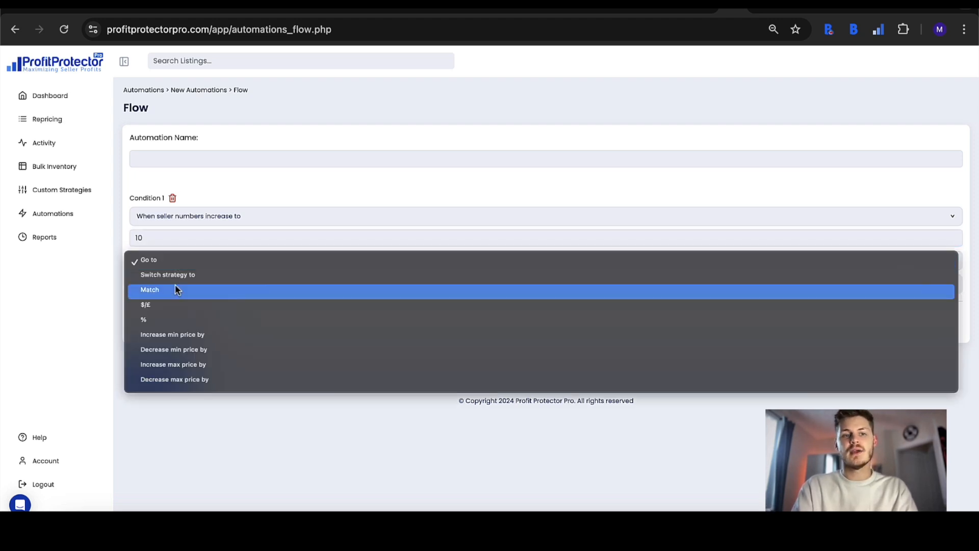
left_click(173, 275)
left_click(168, 283)
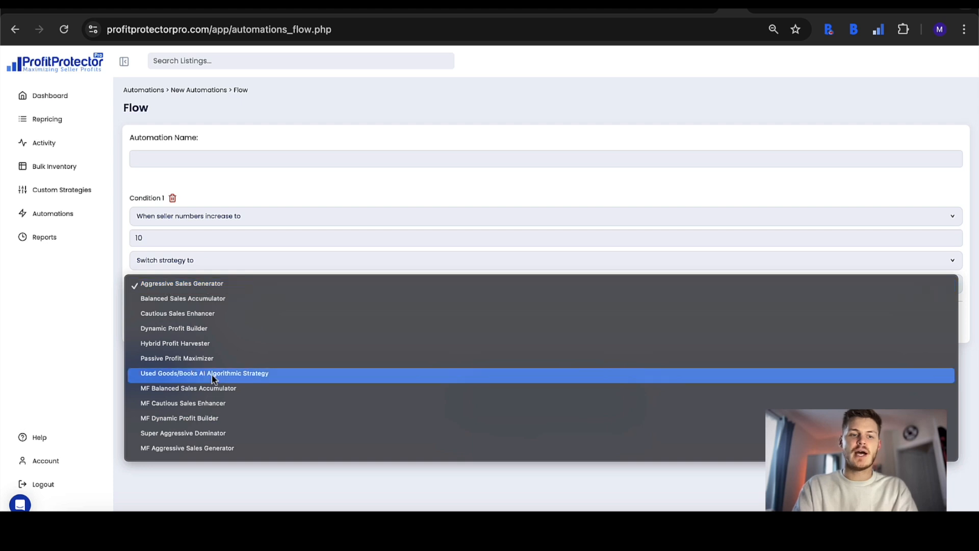
left_click(107, 301)
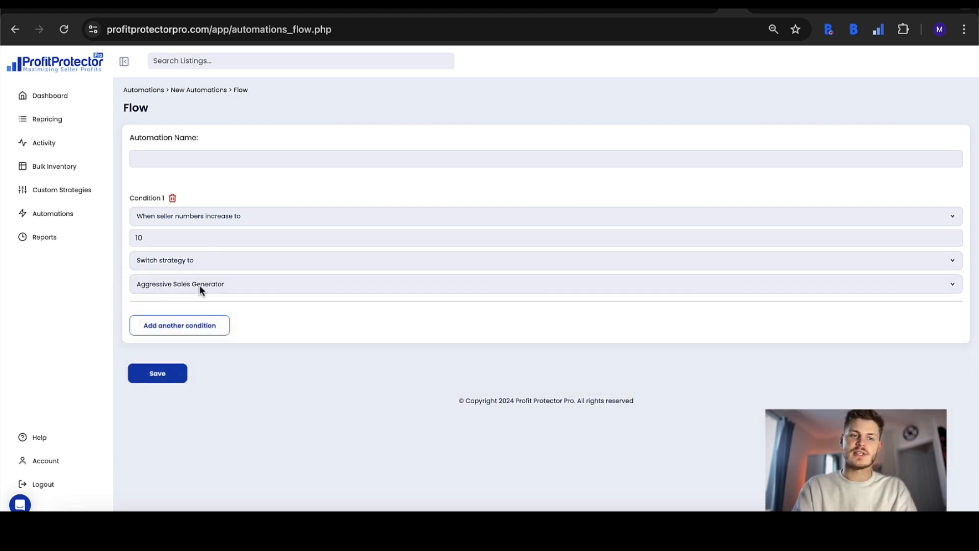
Step: Change Condition 1's action to Match and review the price targets it can match
left_click(195, 265)
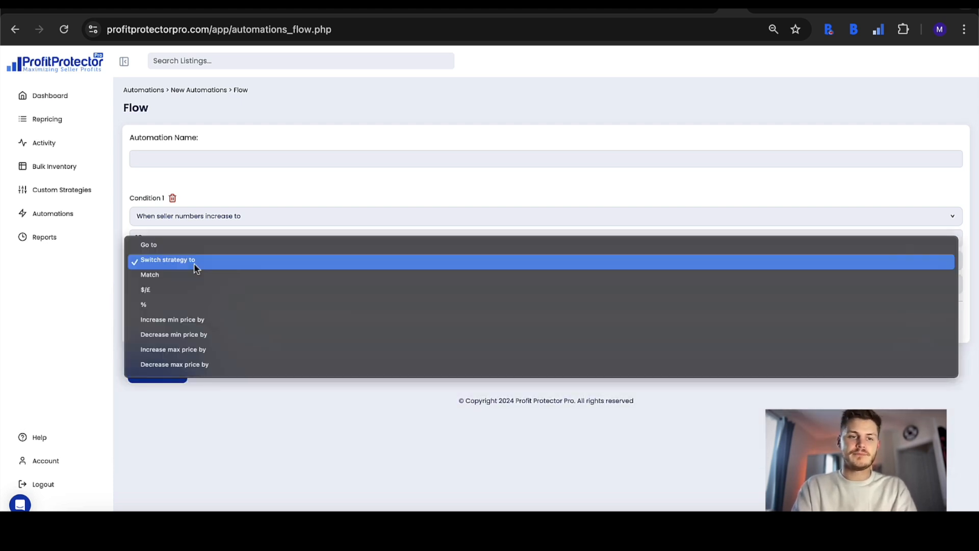
left_click(189, 275)
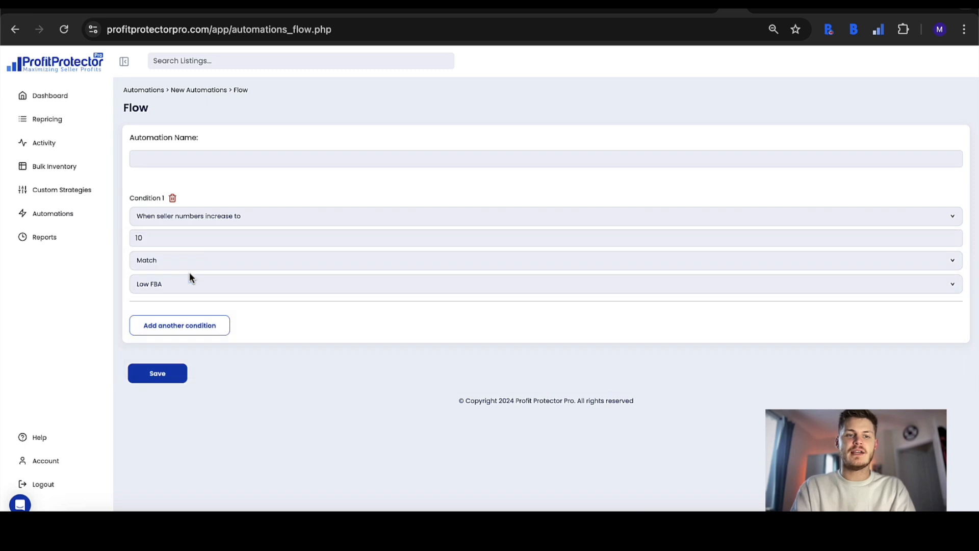
left_click(181, 280)
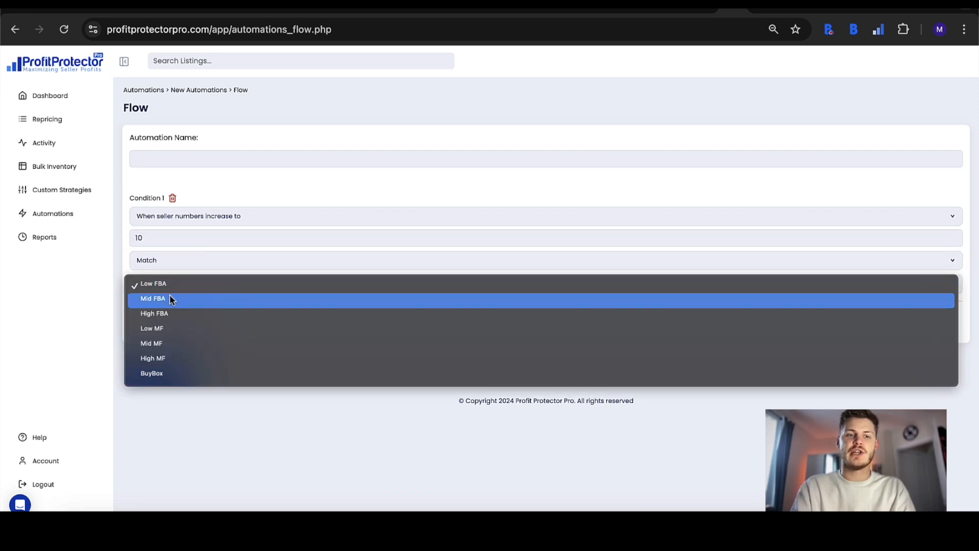
left_click(188, 262)
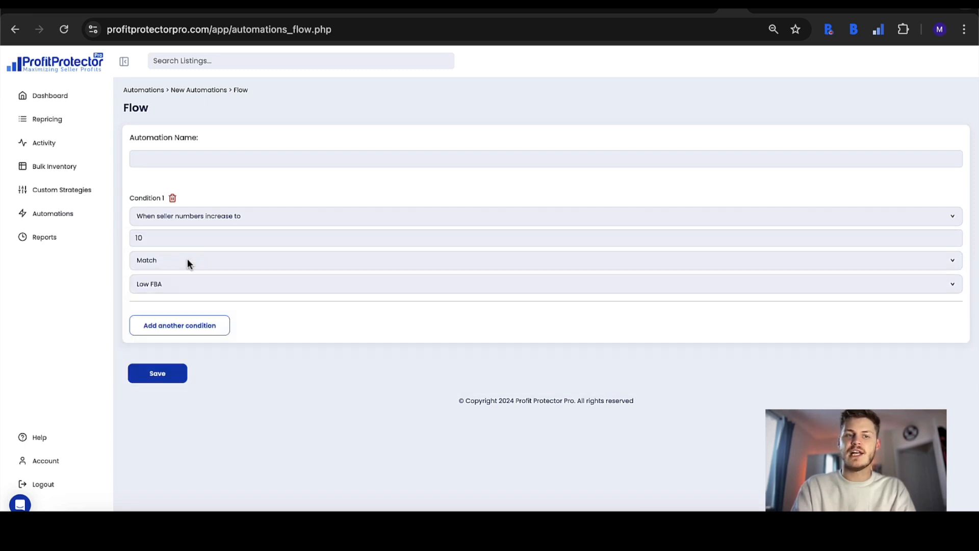
Step: Change Condition 1's action to a $/£ price offset and review its direction and target price options
left_click(188, 259)
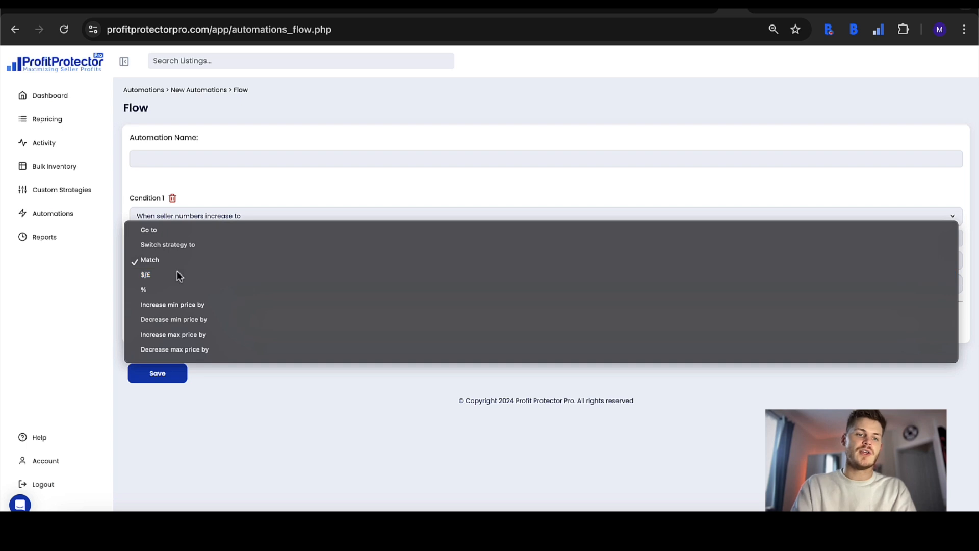
left_click(177, 273)
left_click(171, 296)
left_click(171, 304)
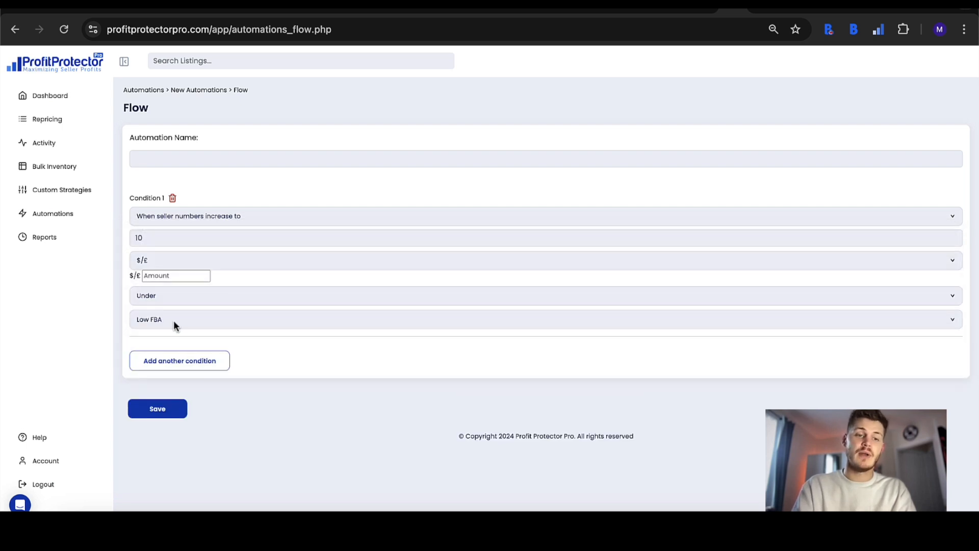
left_click(170, 320)
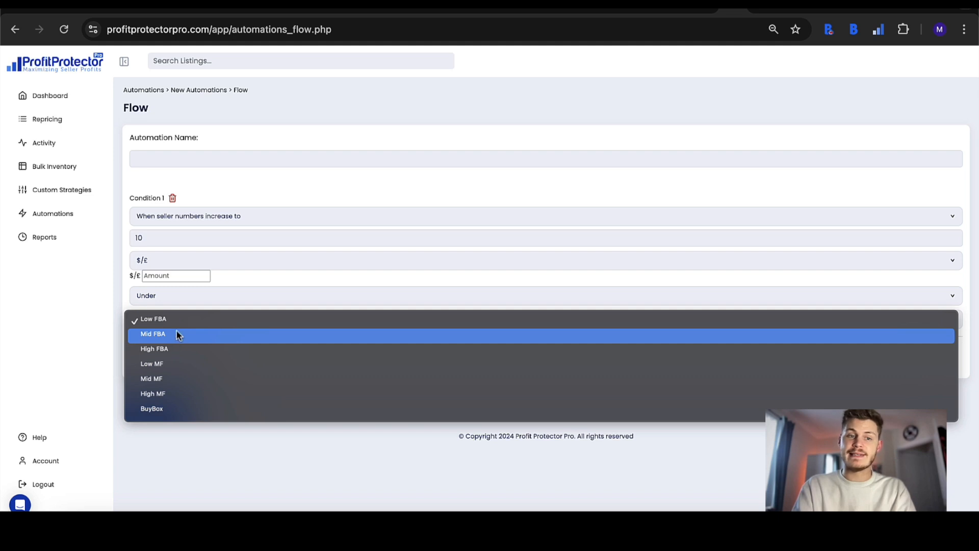
left_click(223, 284)
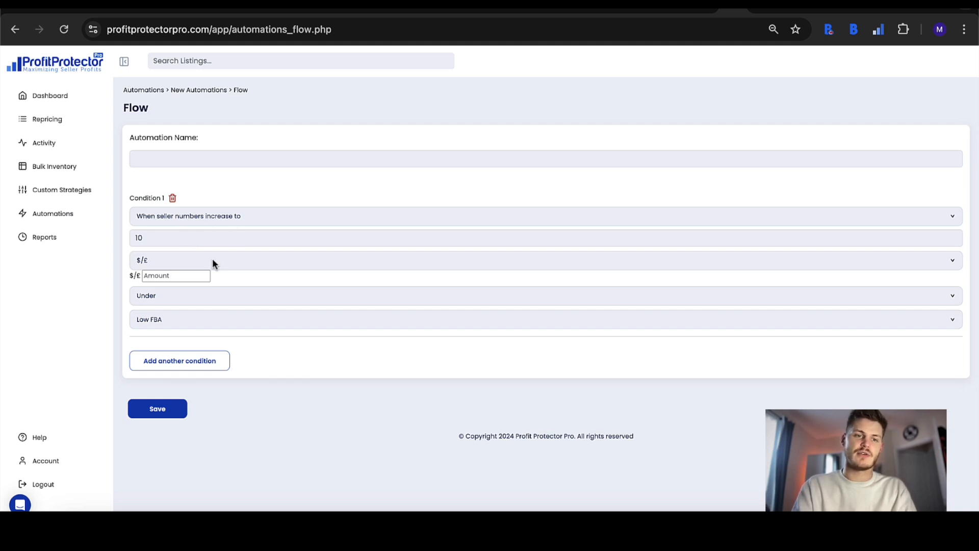
Step: Set Condition 1's action to Go to Min
left_click(195, 261)
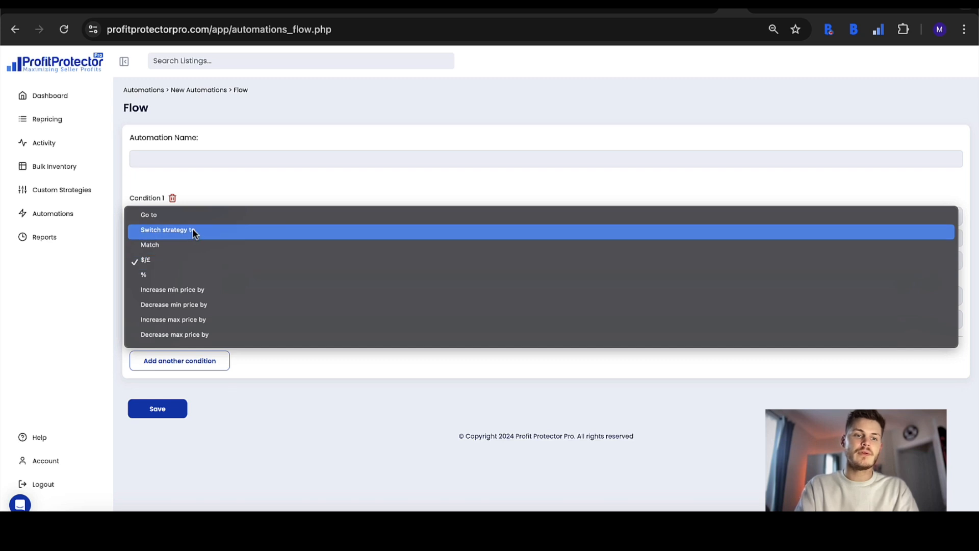
left_click(191, 215)
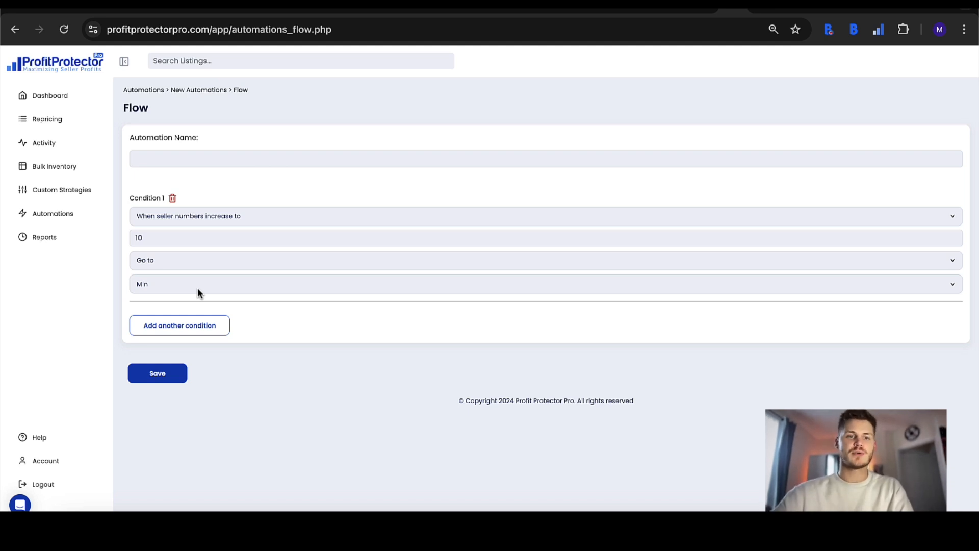
Step: Add a second condition that triggers when seller numbers decrease to 3
left_click(179, 329)
left_click(186, 339)
left_click(197, 383)
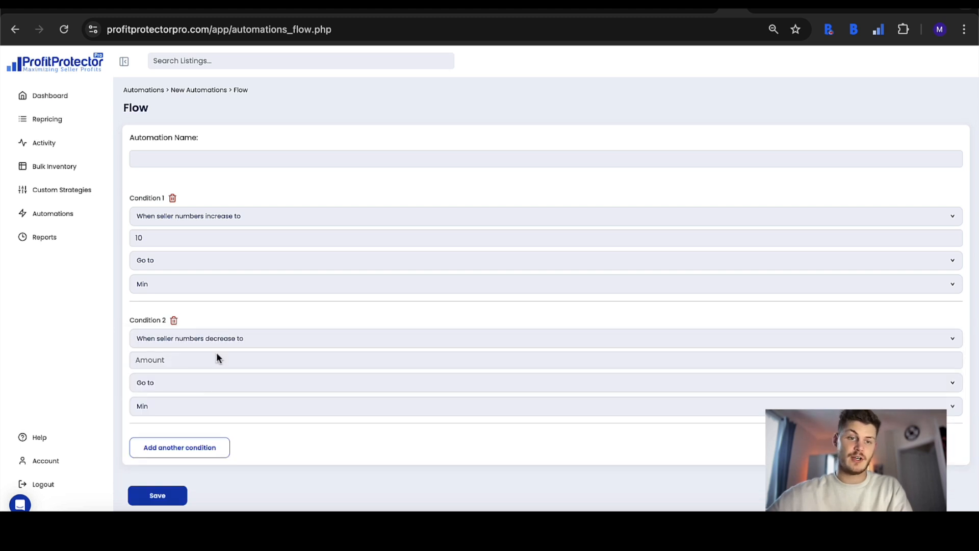
left_click(224, 364)
type("3")
Step: Set Condition 2's action to switch strategy to Cautious Sales Enhancer
left_click(203, 382)
left_click(193, 394)
left_click(180, 405)
scroll(203, 436, "down", 3)
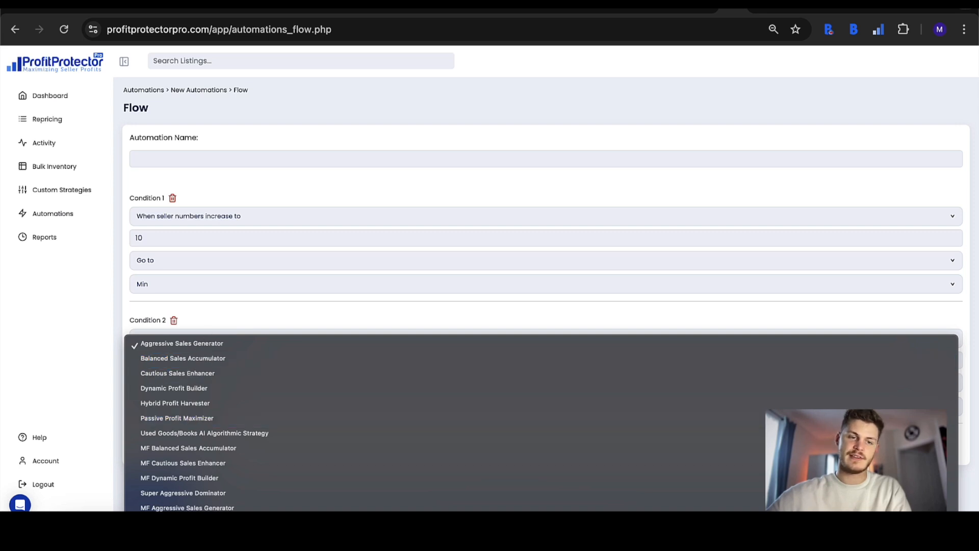
left_click(204, 373)
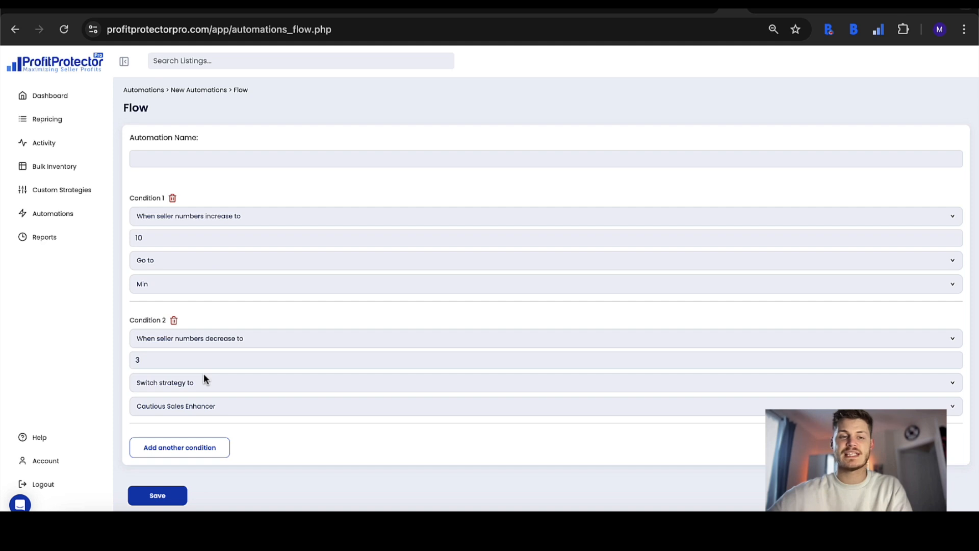
Step: Change Condition 2's action to a $/£ price offset and review its direction and target price options
left_click(204, 380)
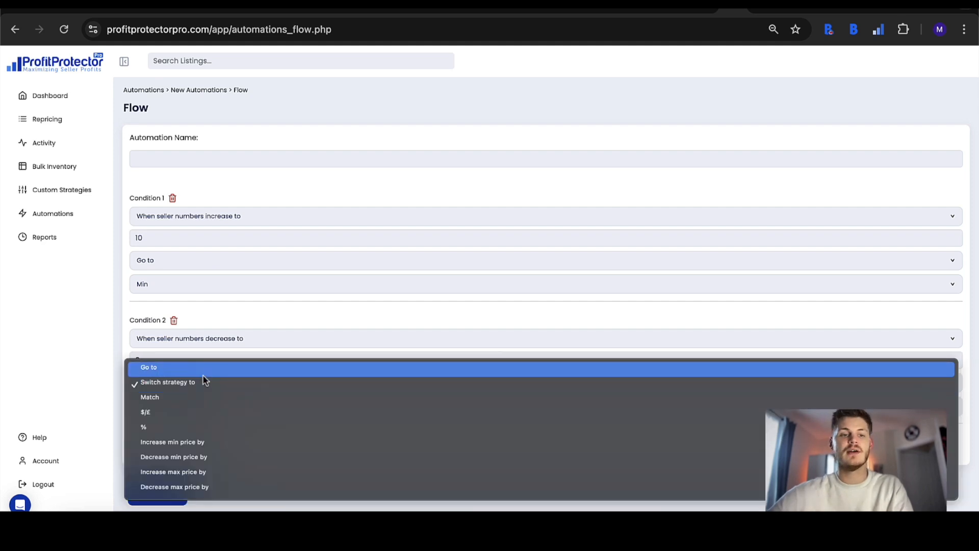
left_click(193, 411)
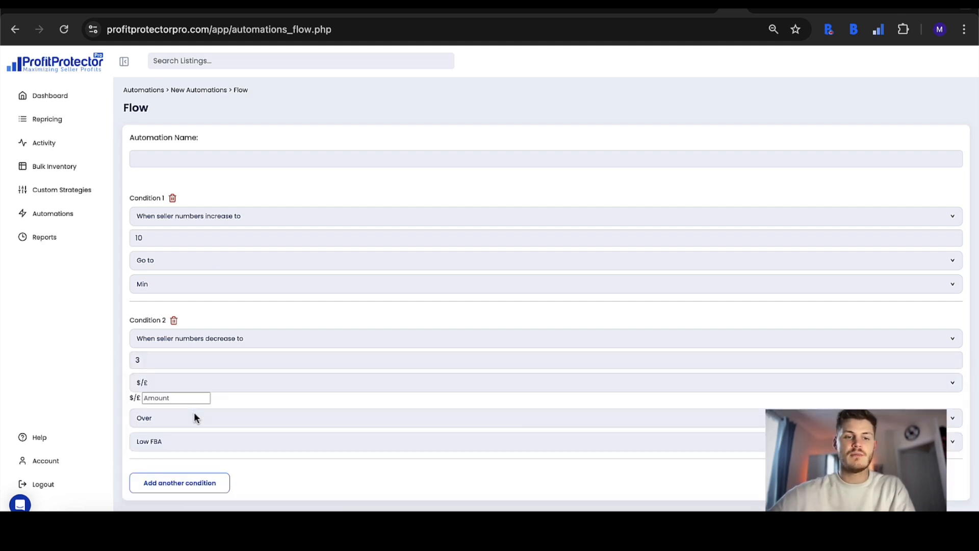
left_click(189, 441)
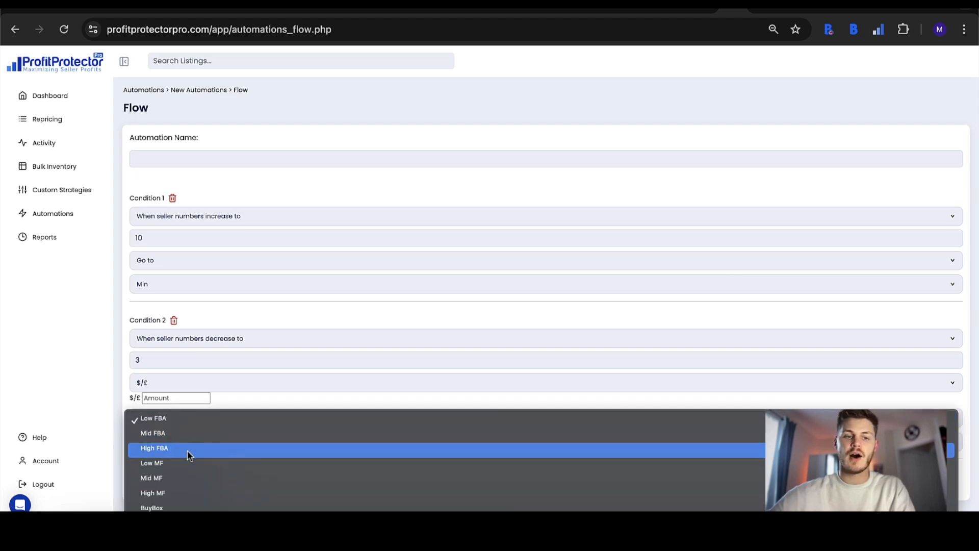
left_click(227, 393)
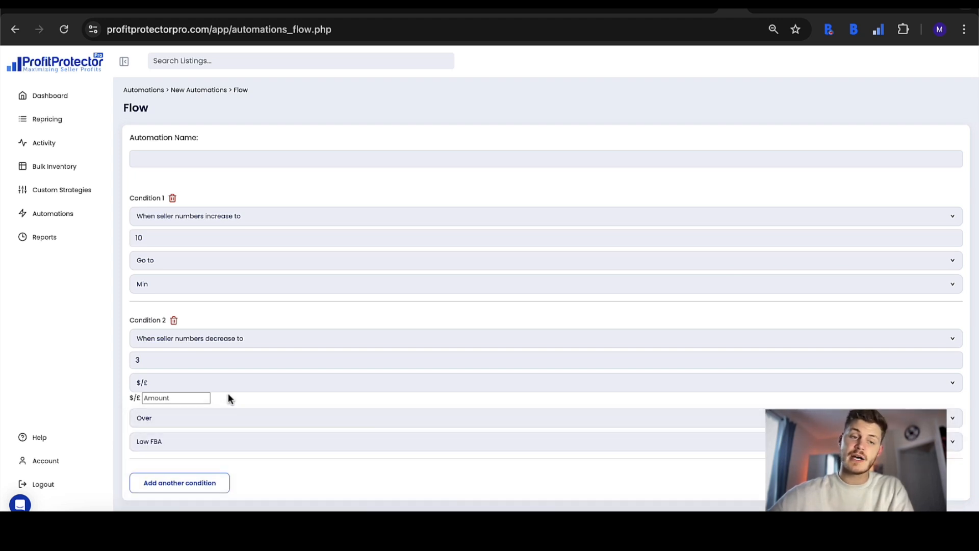
left_click(200, 416)
left_click(206, 394)
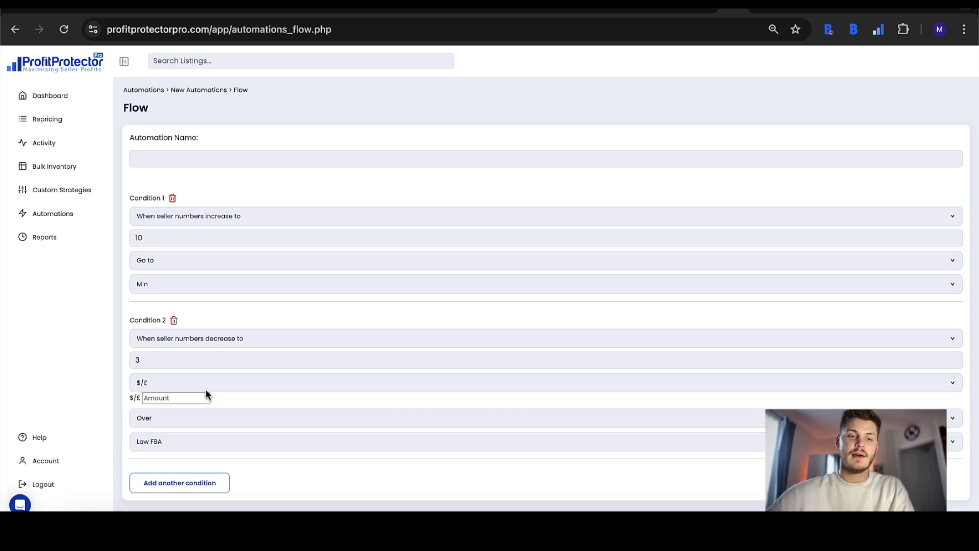
Step: Change Condition 2's action to Match with Low FBA as the target, reviewing the other match targets
left_click(206, 390)
left_click(203, 365)
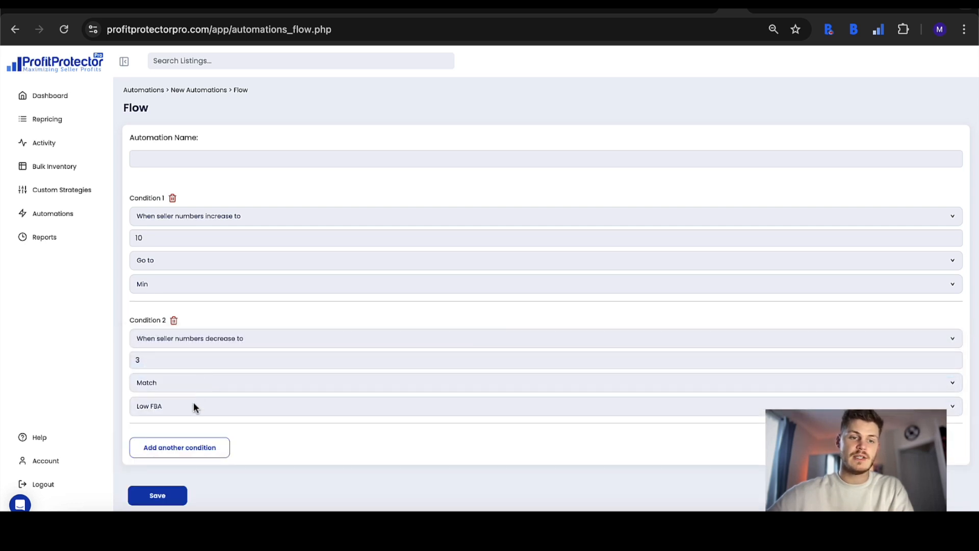
left_click(192, 404)
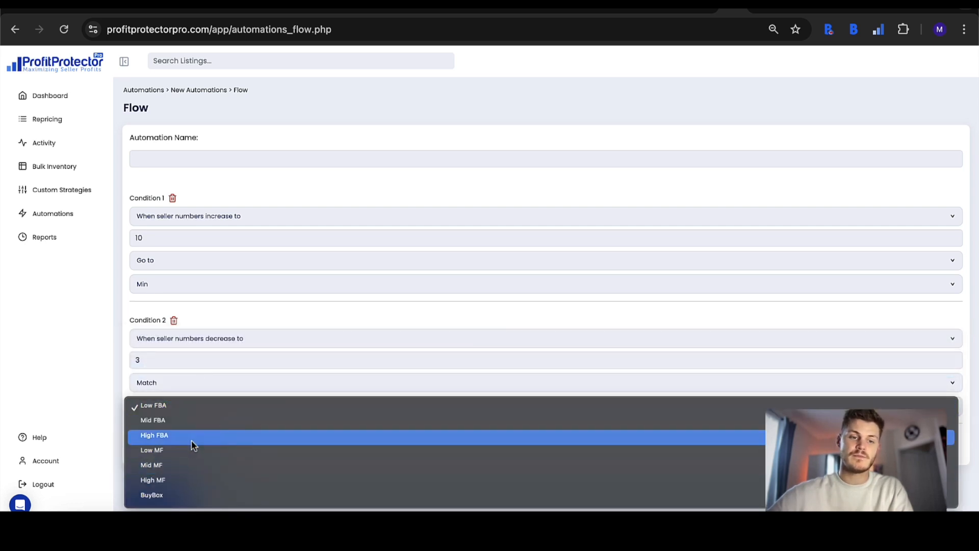
left_click(191, 383)
left_click(191, 406)
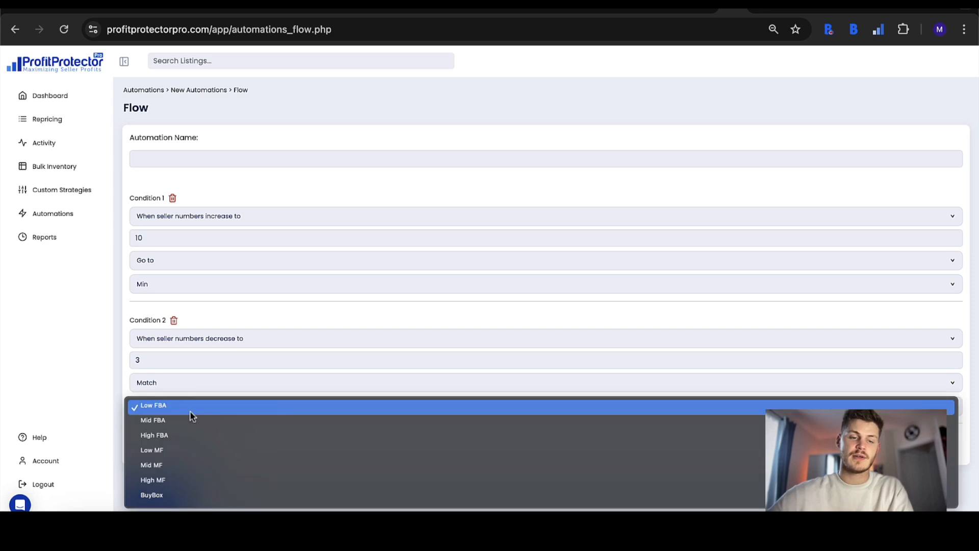
left_click(186, 403)
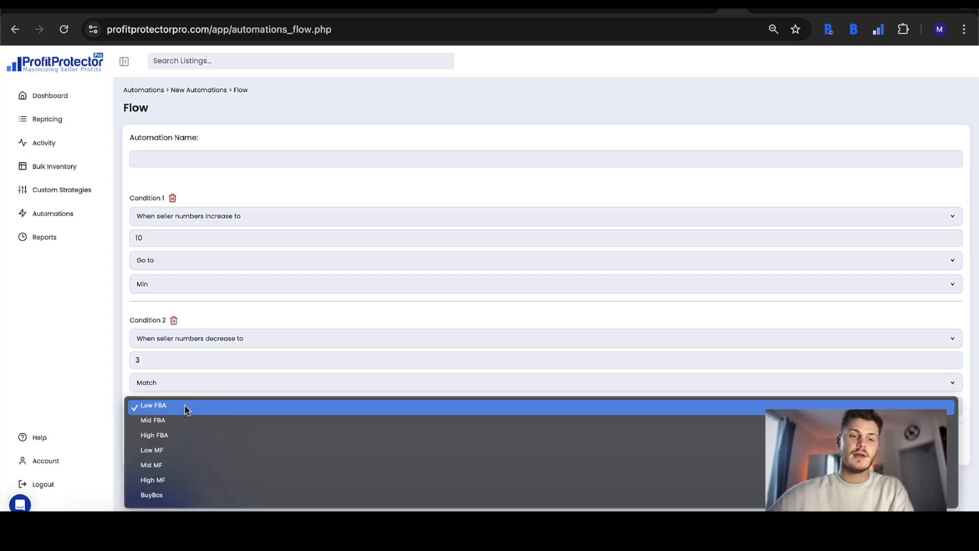
left_click(184, 405)
Step: Change Condition 2's action to Go to and review the prices it can go to
left_click(185, 387)
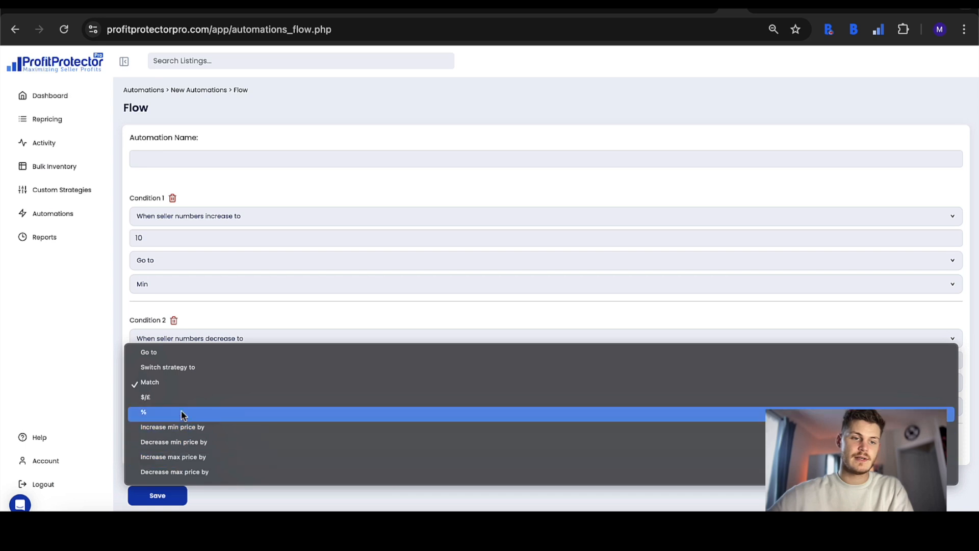
left_click(181, 350)
left_click(162, 410)
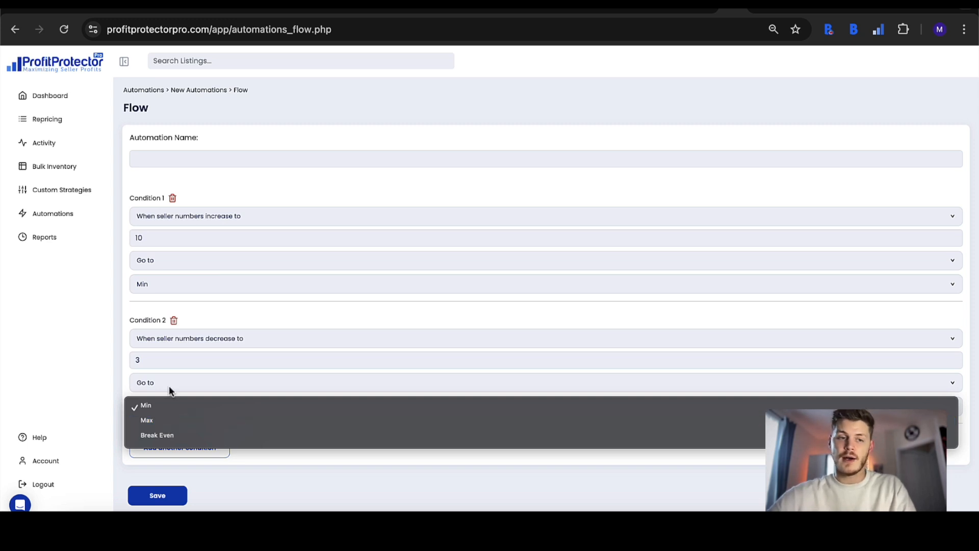
Step: Return Condition 2's action to switching strategy, with Cautious Sales Enhancer as the strategy
left_click(169, 385)
left_click(169, 385)
key("Escape")
left_click(173, 403)
left_click(149, 403)
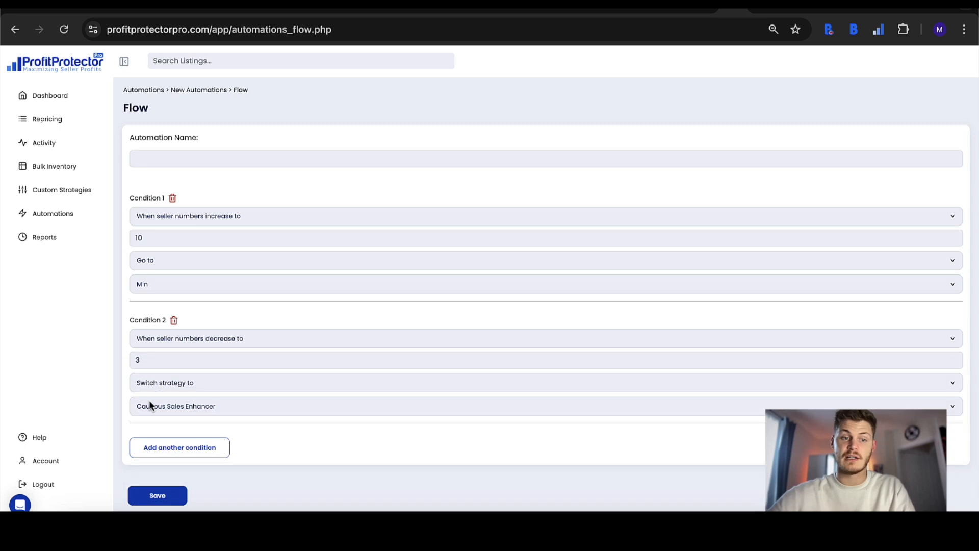